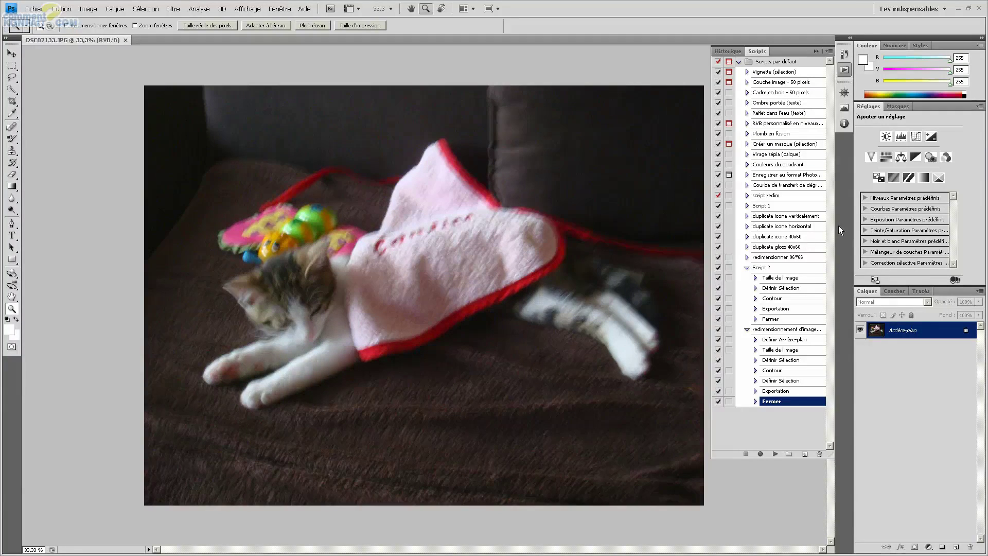
Create a new action named 'redimensionner une image en 300x225' and begin recording it
{"action": "left_click", "coordinate": [276, 9]}
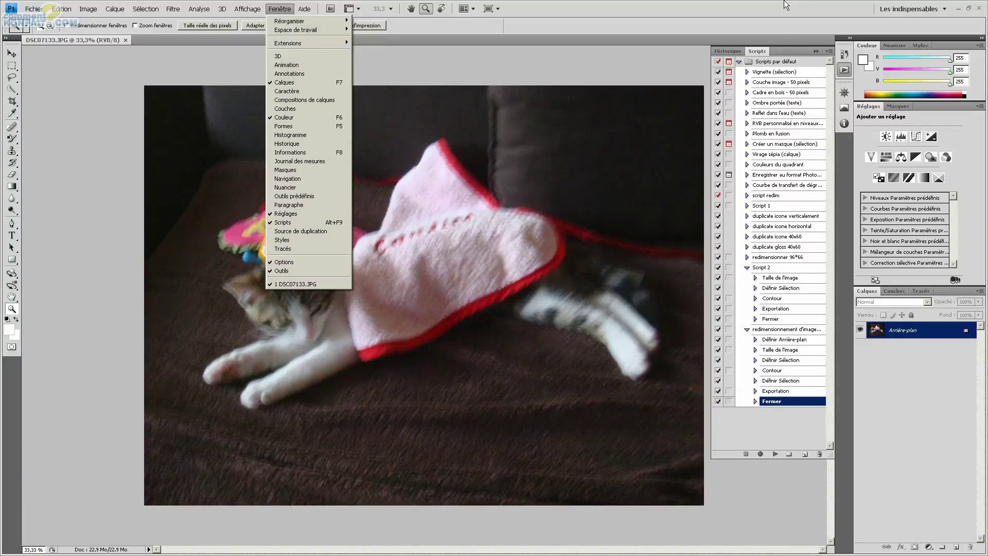
{"action": "left_click", "coordinate": [765, 50]}
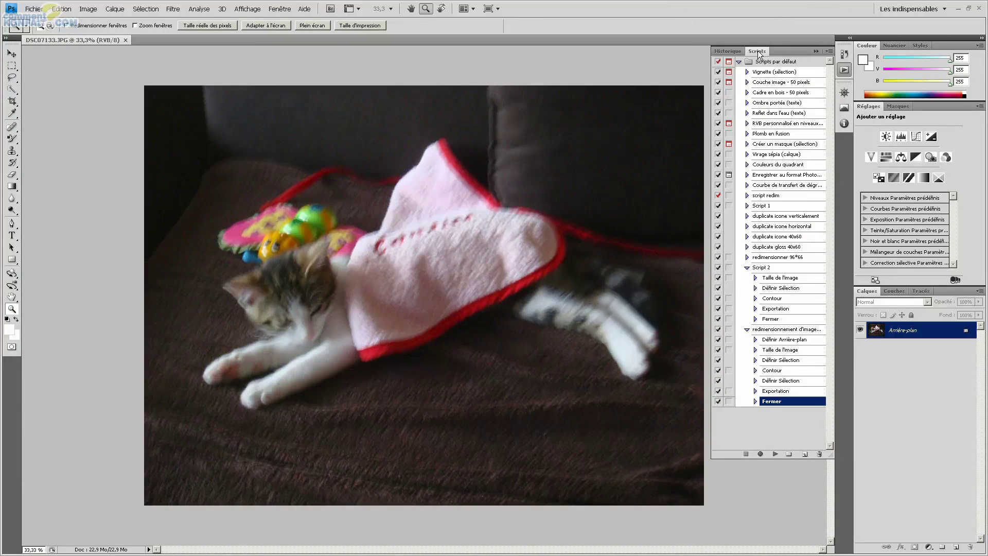
{"action": "left_click", "coordinate": [805, 455]}
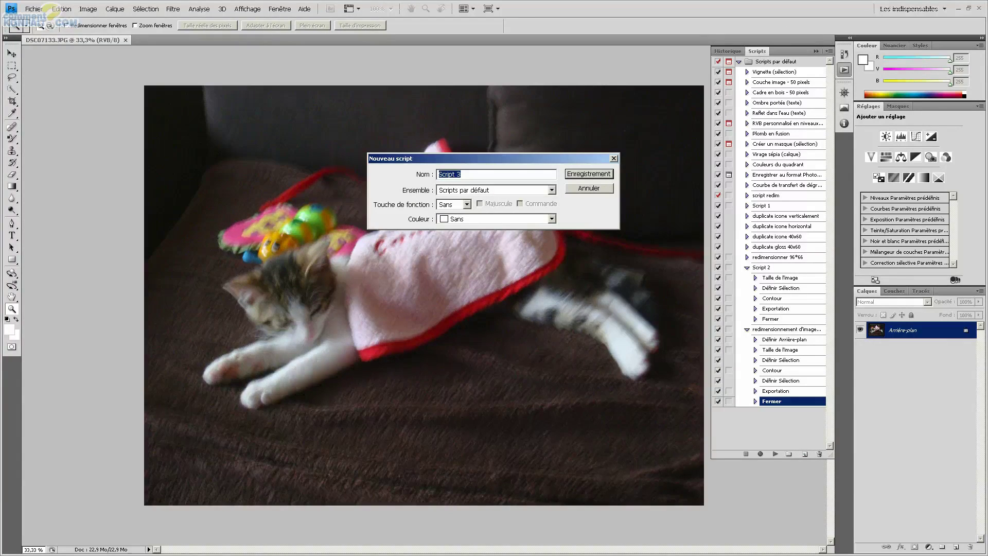
{"action": "type", "text": "redimensionner une i"}
{"action": "type", "text": "mage en "}
{"action": "type", "text": "300x225"}
{"action": "left_click", "coordinate": [581, 175]}
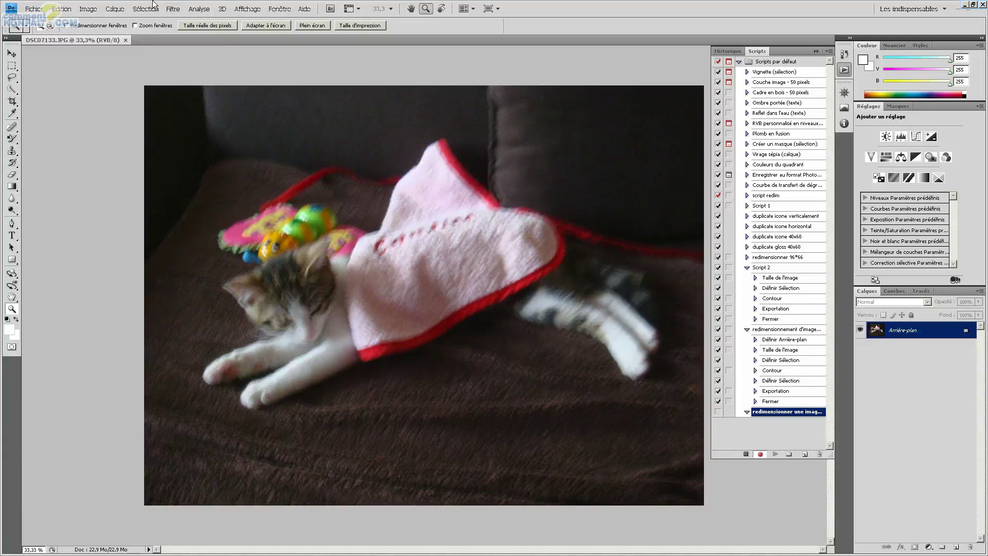
Set Image Size width to 300 pixels, proportions constrained, giving 300 × 225
{"action": "left_click", "coordinate": [95, 10]}
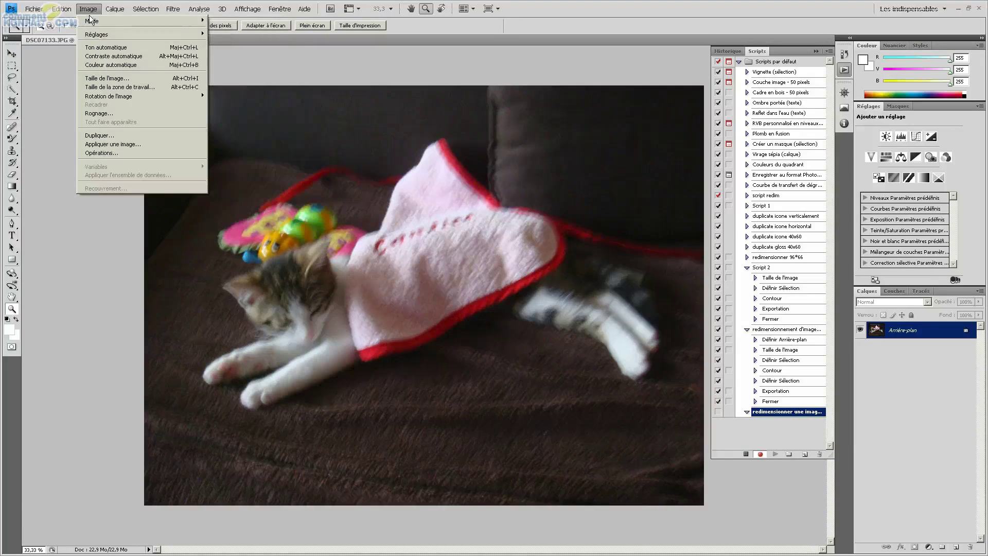
{"action": "left_click", "coordinate": [128, 78]}
{"action": "type", "text": "300"}
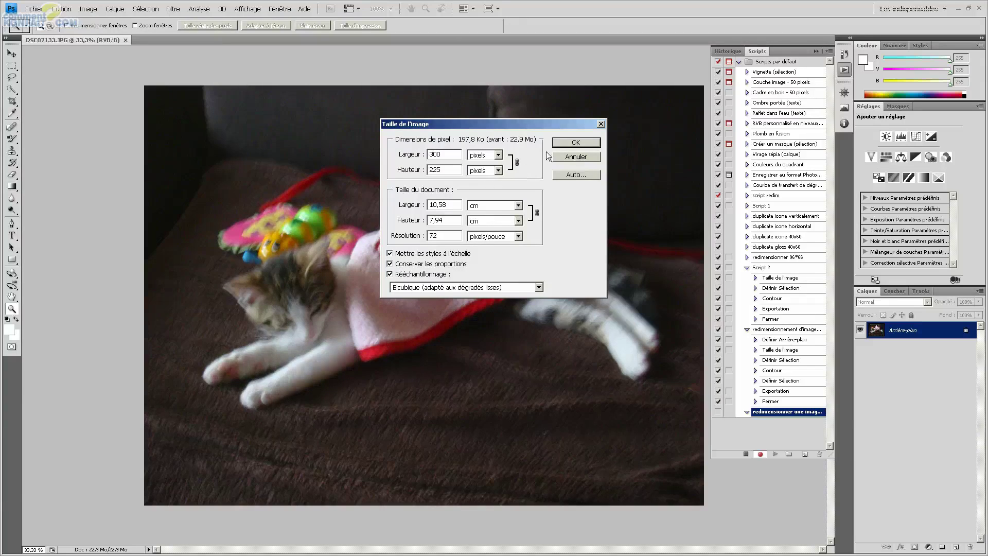
{"action": "left_click", "coordinate": [557, 142]}
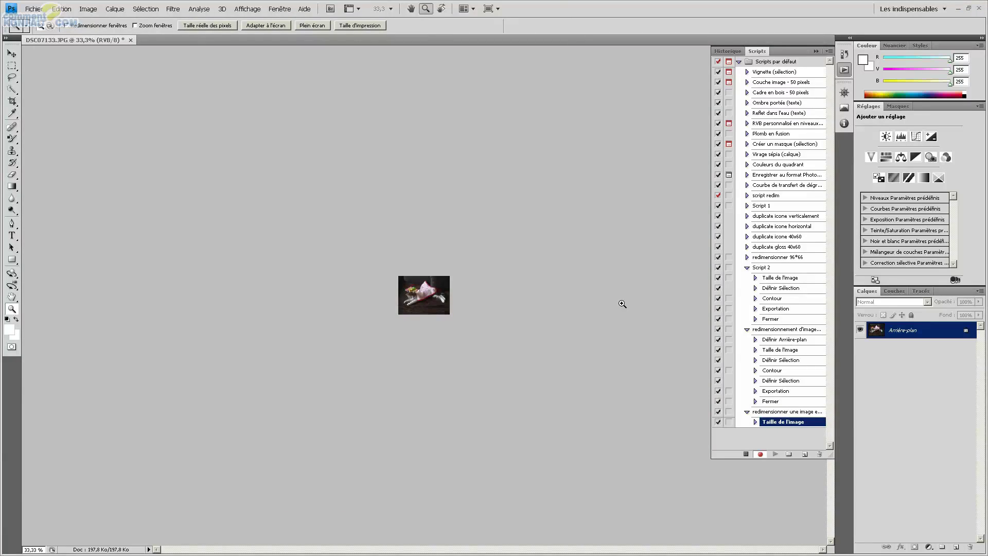
At 100% view, select all and apply a white Contour stroke around the image
{"action": "key", "text": "ctrl+1"}
{"action": "key", "text": "ctrl+a"}
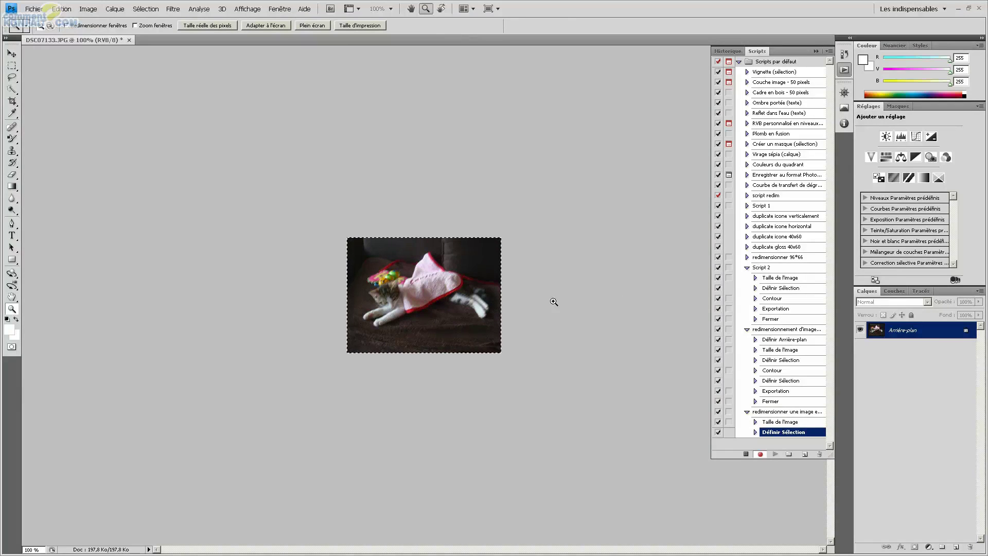
{"action": "left_click", "coordinate": [80, 11]}
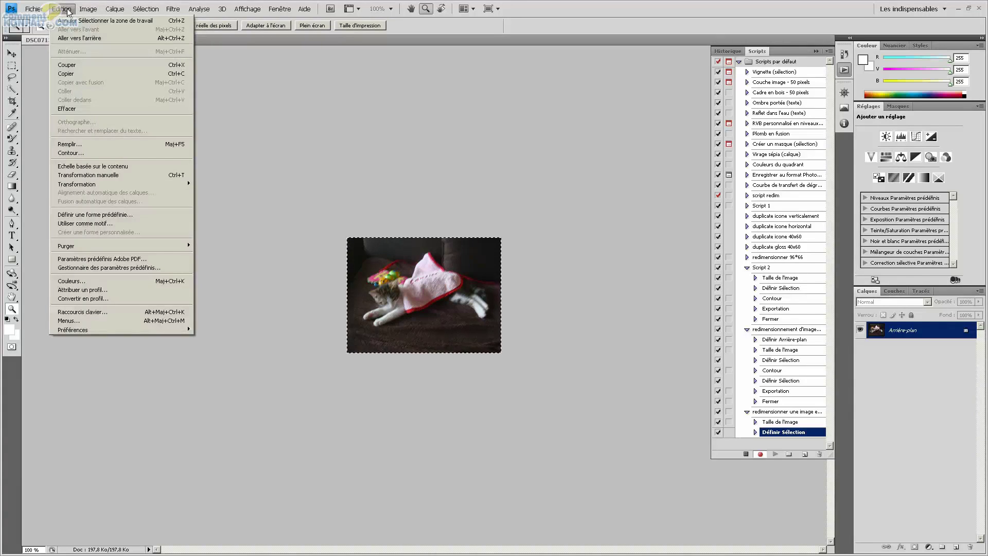
{"action": "left_click", "coordinate": [100, 153]}
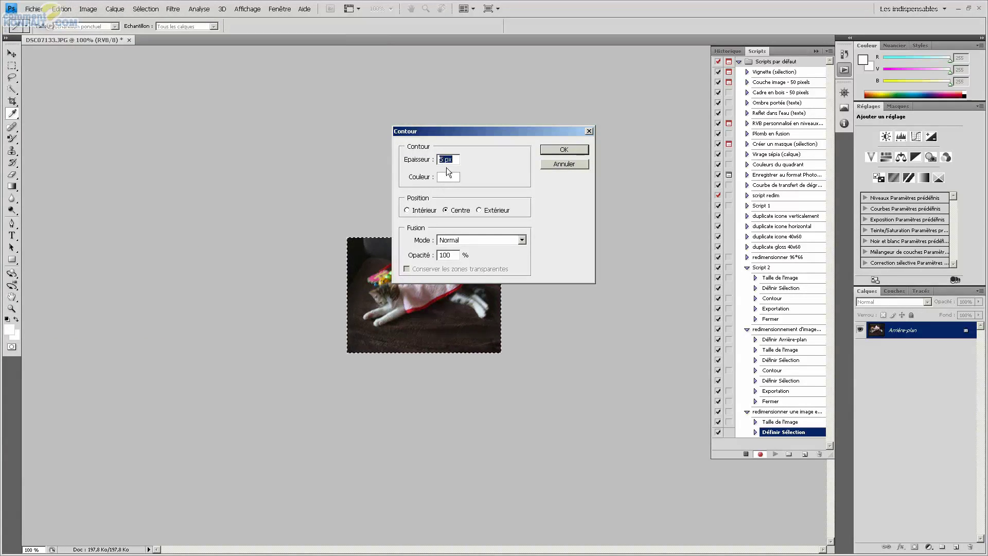
{"action": "left_click", "coordinate": [575, 150]}
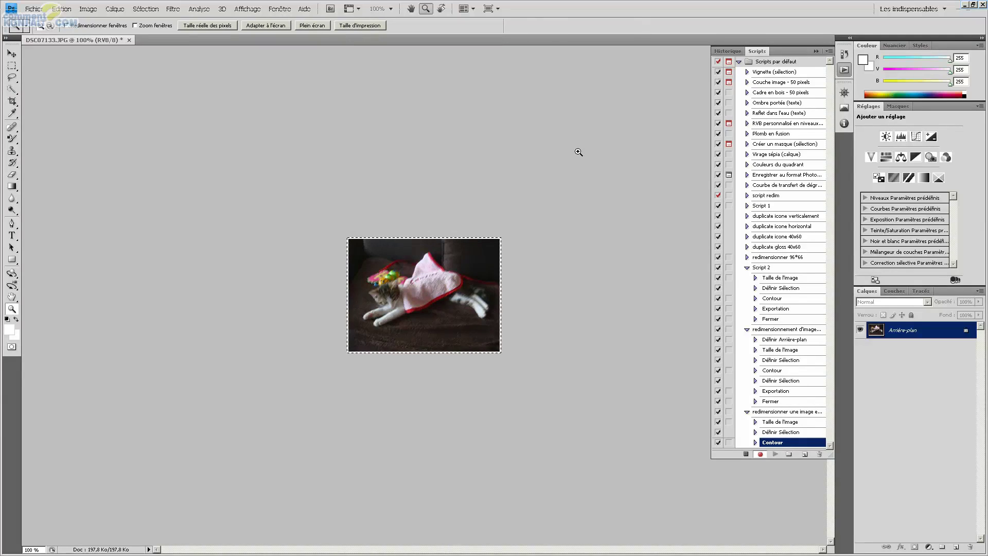
Deselect the image so nothing remains selected
{"action": "left_click", "coordinate": [136, 14]}
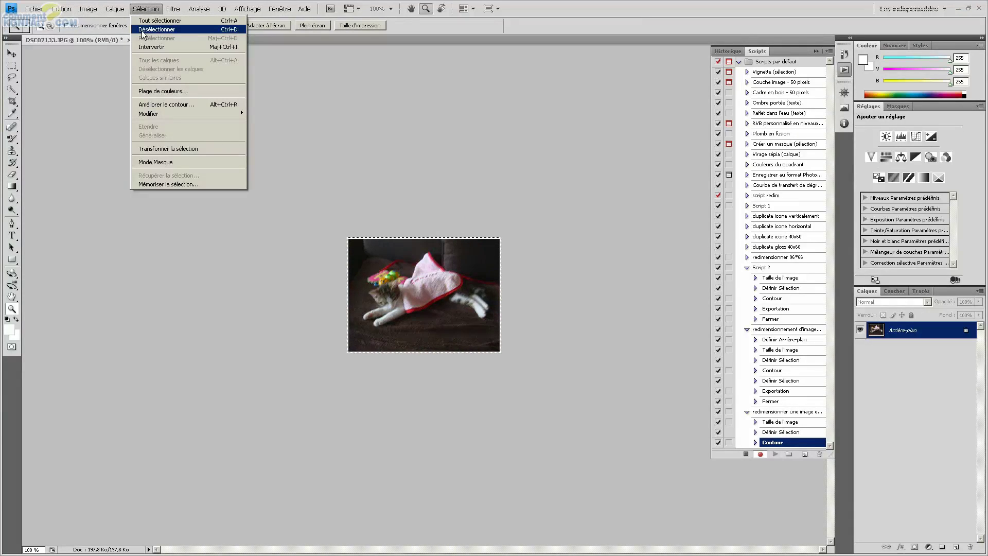
{"action": "left_click", "coordinate": [144, 32]}
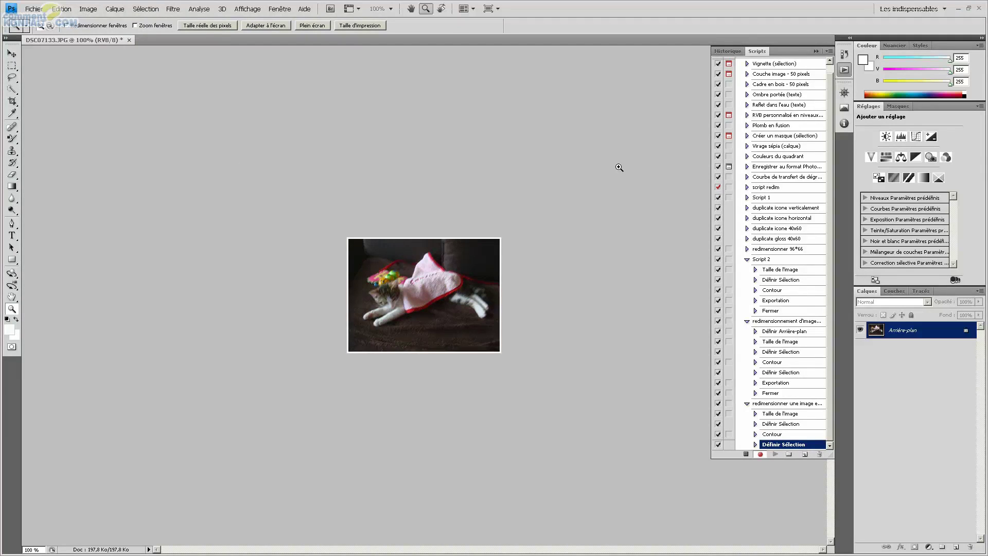
{"action": "left_click", "coordinate": [33, 9]}
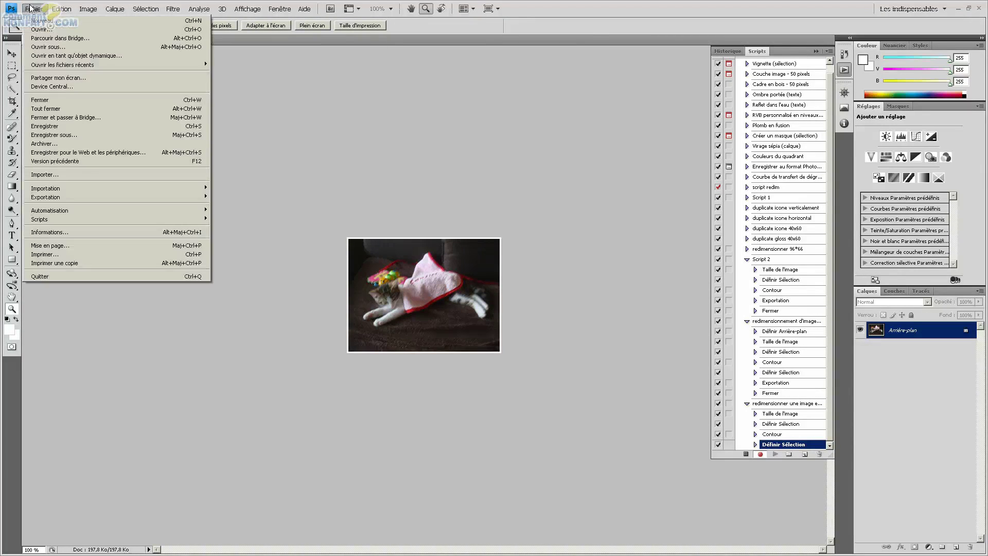
Save for Web a quality-60 JPEG, DSC07133.jpg, into the redim folder
{"action": "left_click", "coordinate": [110, 153]}
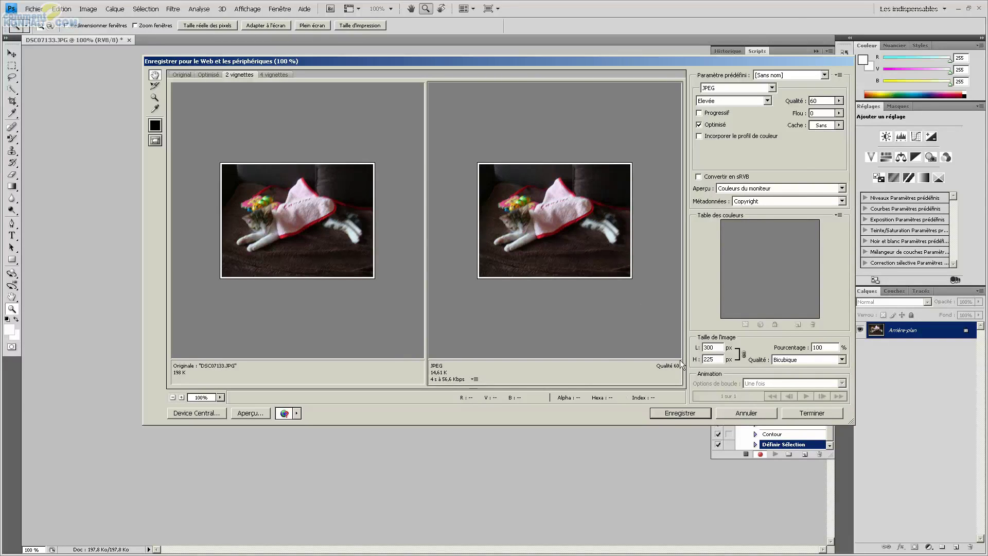
{"action": "left_click", "coordinate": [681, 415]}
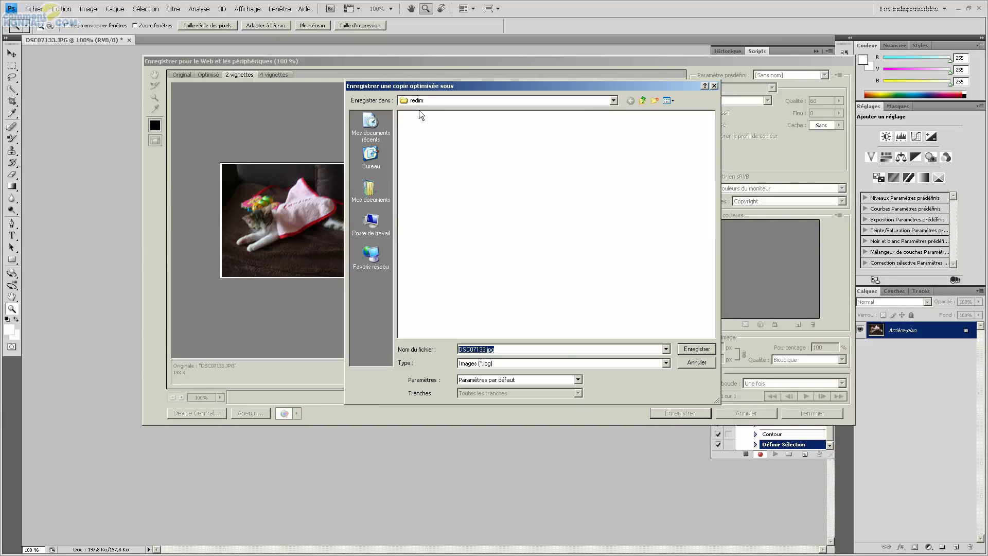
{"action": "left_click", "coordinate": [706, 348]}
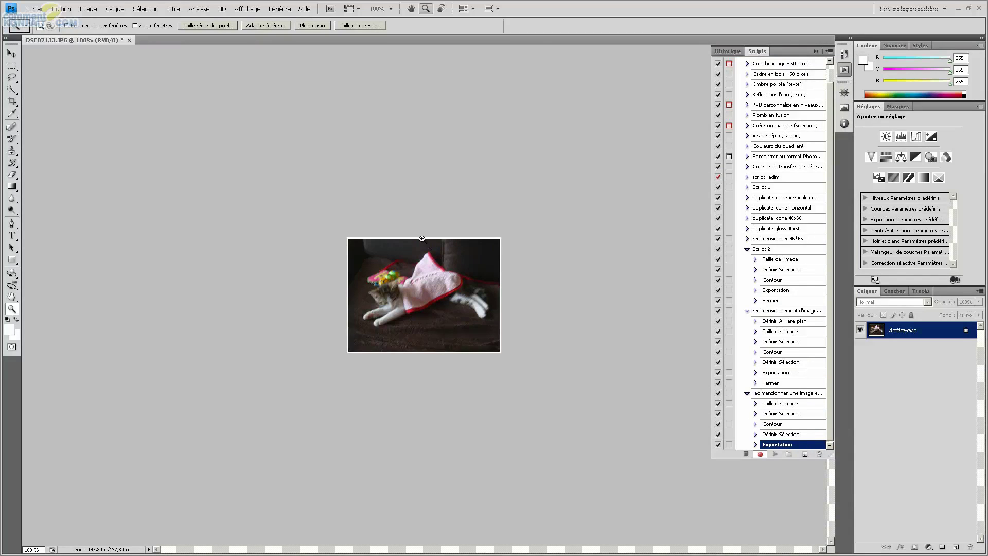
Close the photo without saving and stop recording the action
{"action": "left_click", "coordinate": [128, 40]}
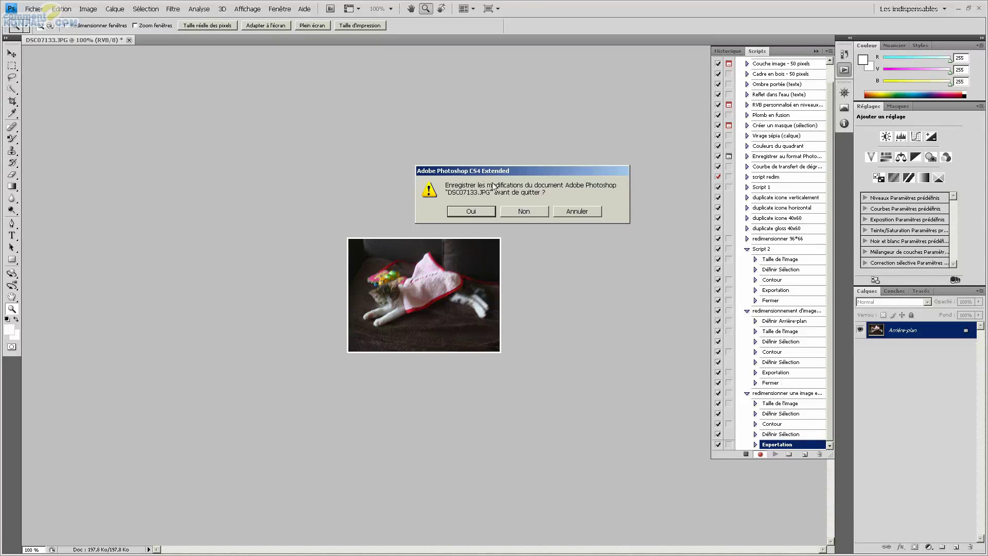
{"action": "left_click", "coordinate": [521, 207]}
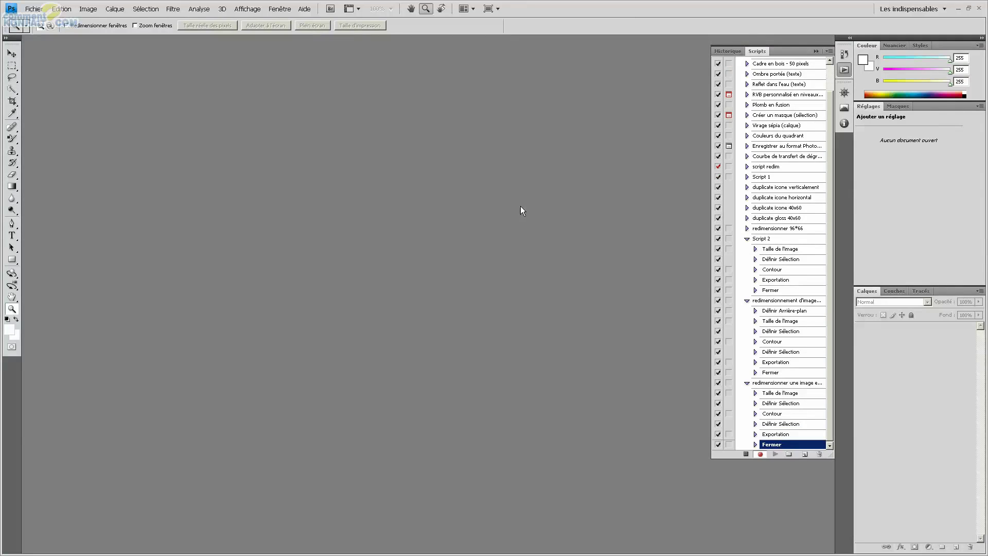
{"action": "left_click", "coordinate": [746, 454]}
{"action": "left_click", "coordinate": [32, 7]}
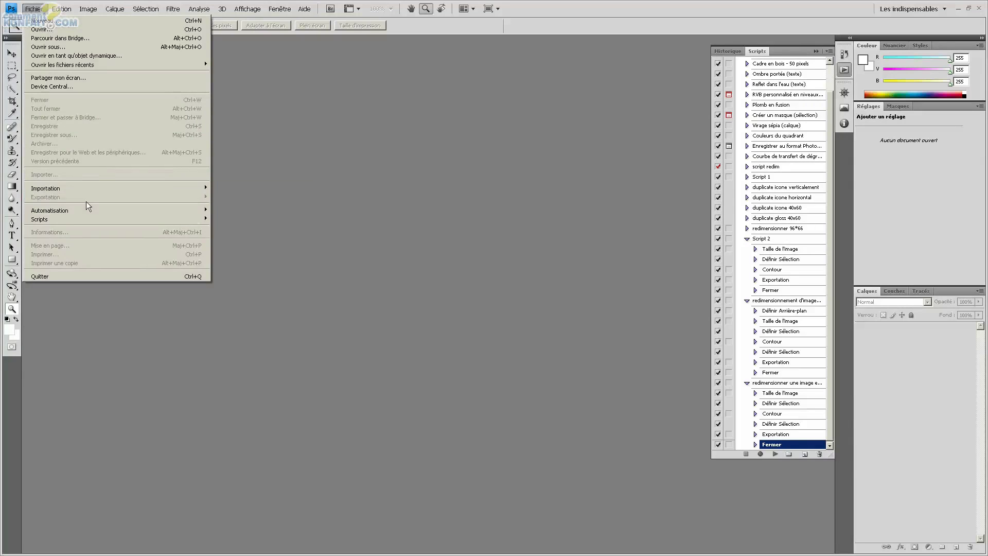
{"action": "mouse_move", "coordinate": [49, 210]}
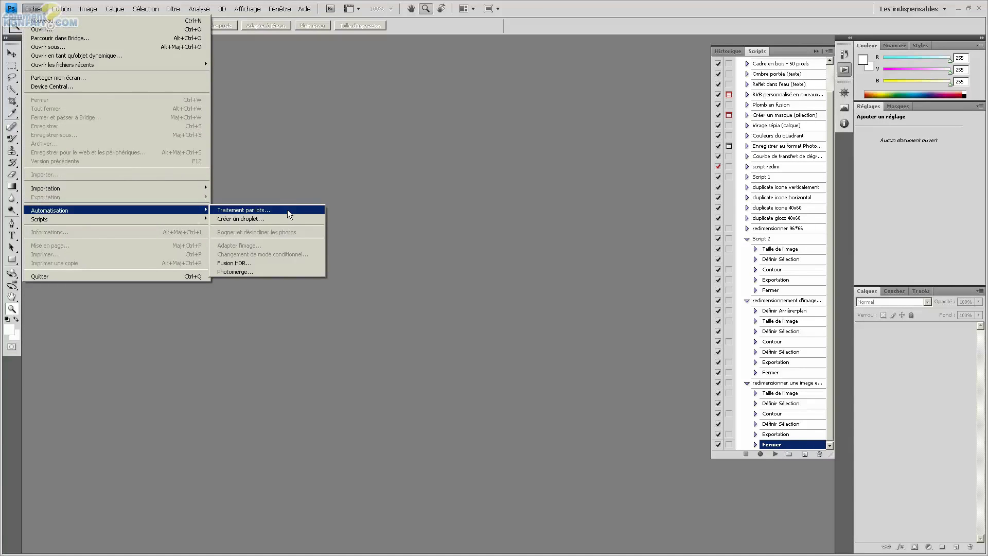
Set Traitement par lots to run 'redimensionner une image en 300x225' on the test source folder
{"action": "left_click", "coordinate": [287, 211]}
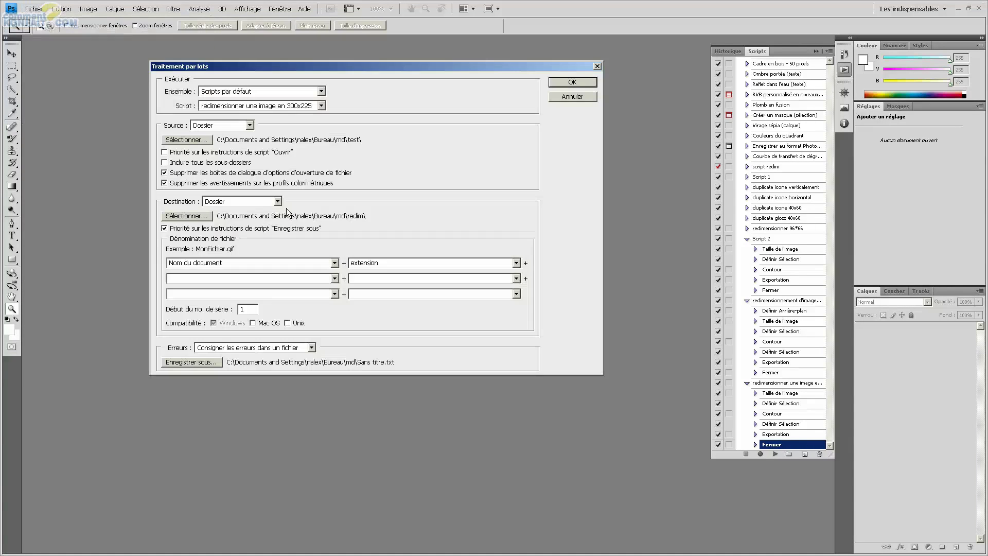
{"action": "left_click", "coordinate": [242, 107]}
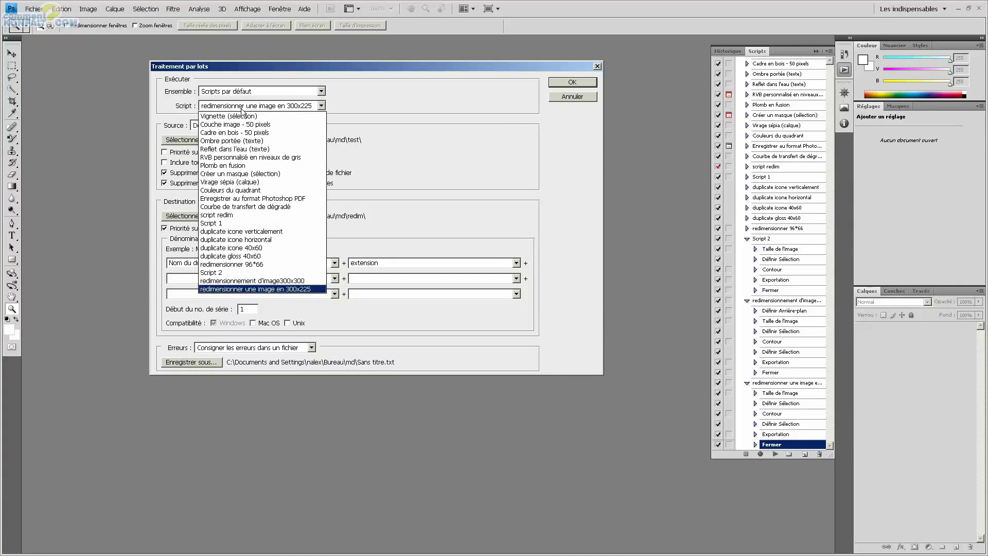
{"action": "left_click", "coordinate": [274, 289]}
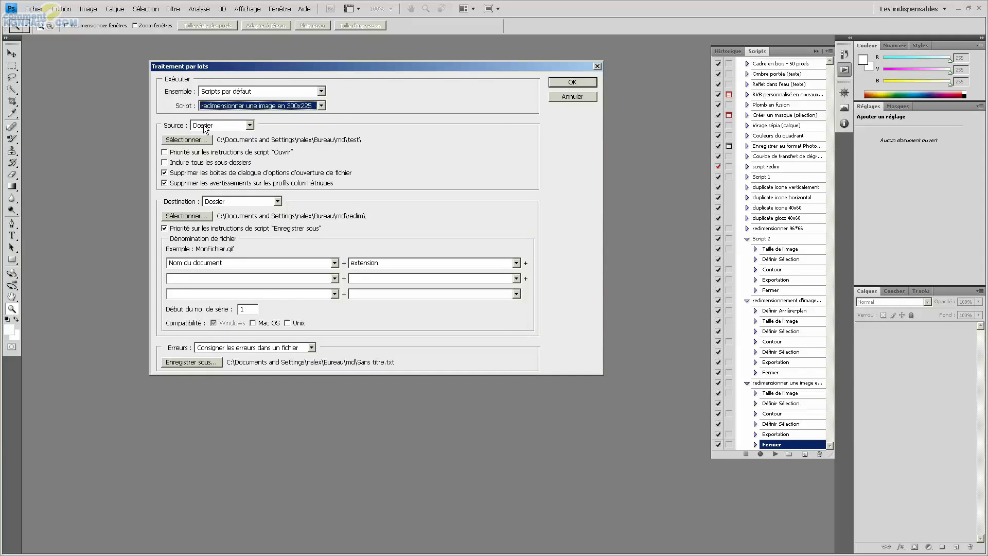
{"action": "left_click", "coordinate": [186, 142]}
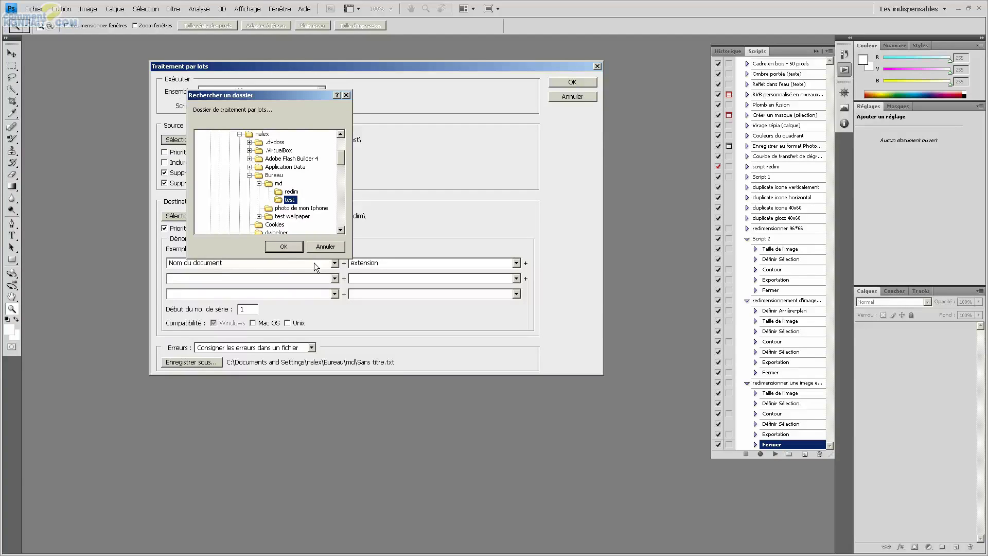
{"action": "left_click", "coordinate": [284, 247]}
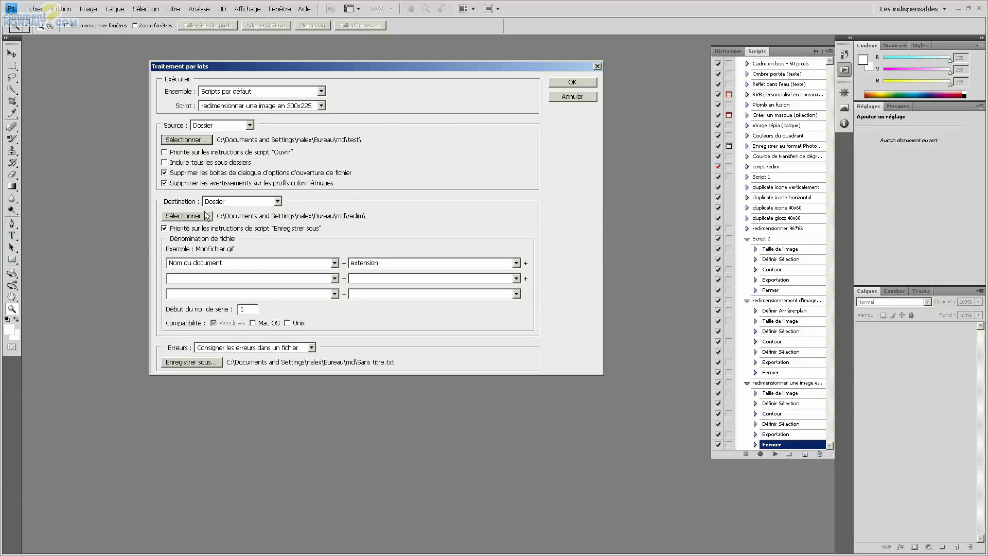
Set the batch Destination to Dossier with md\redim as the output folder
{"action": "left_click", "coordinate": [221, 203]}
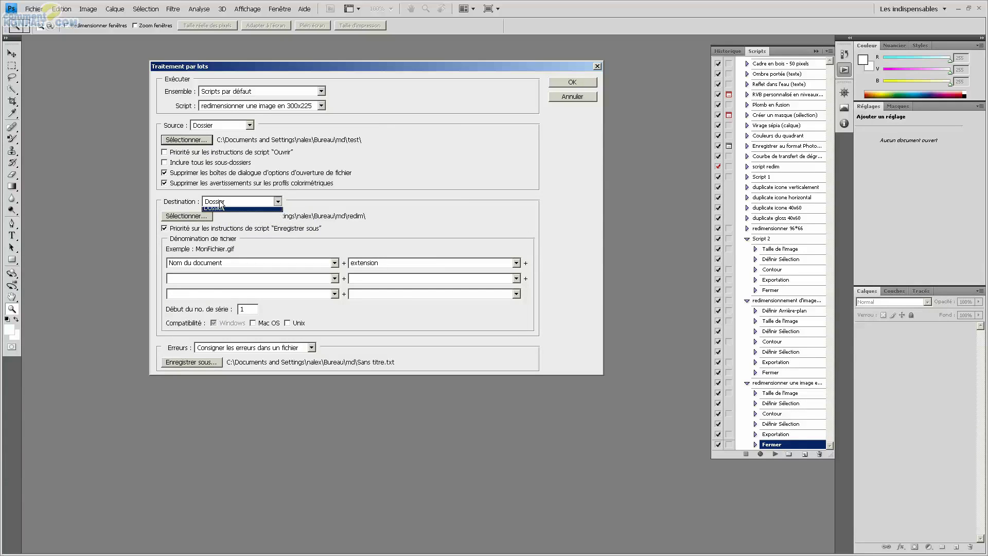
{"action": "left_click", "coordinate": [221, 203]}
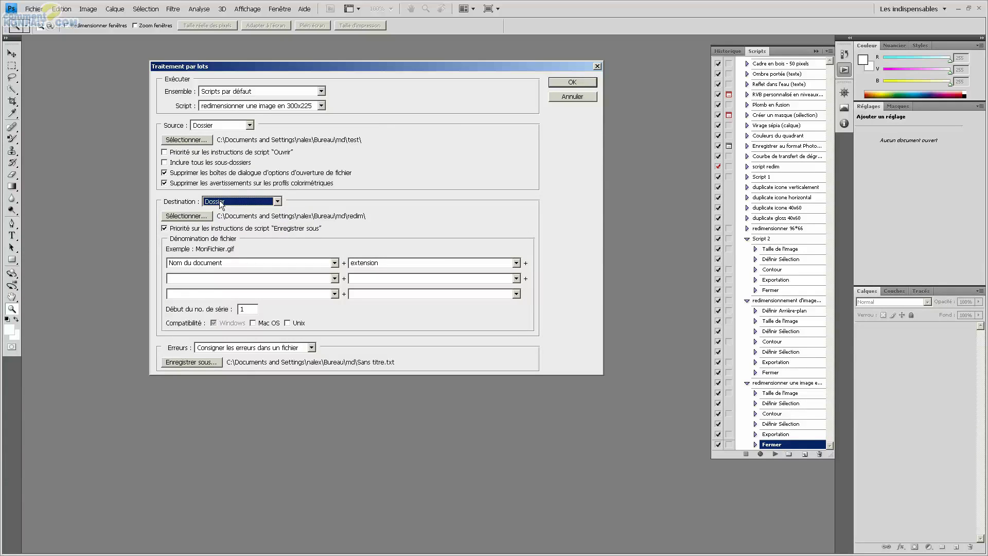
{"action": "left_click", "coordinate": [198, 220]}
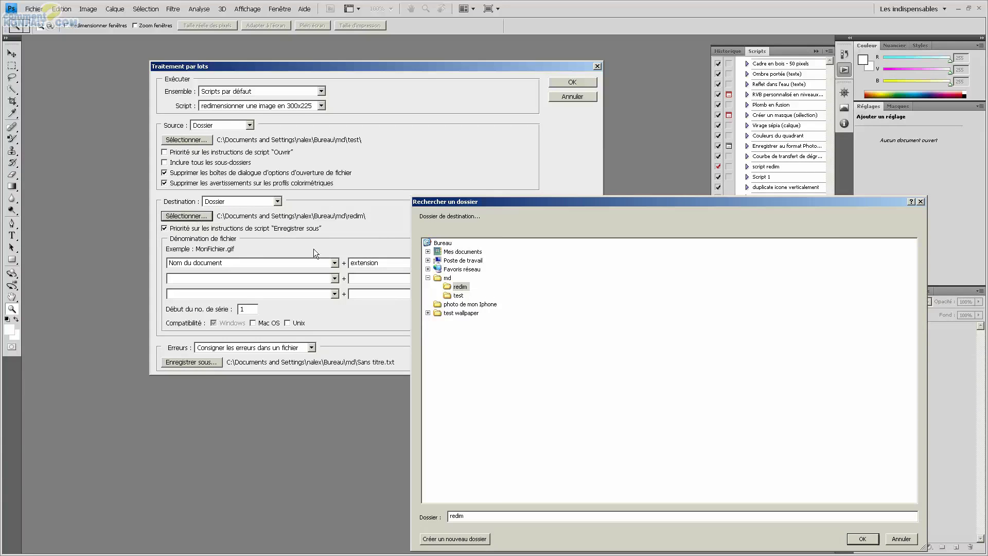
{"action": "left_click", "coordinate": [457, 296]}
{"action": "left_click", "coordinate": [459, 288]}
{"action": "left_click", "coordinate": [854, 538]}
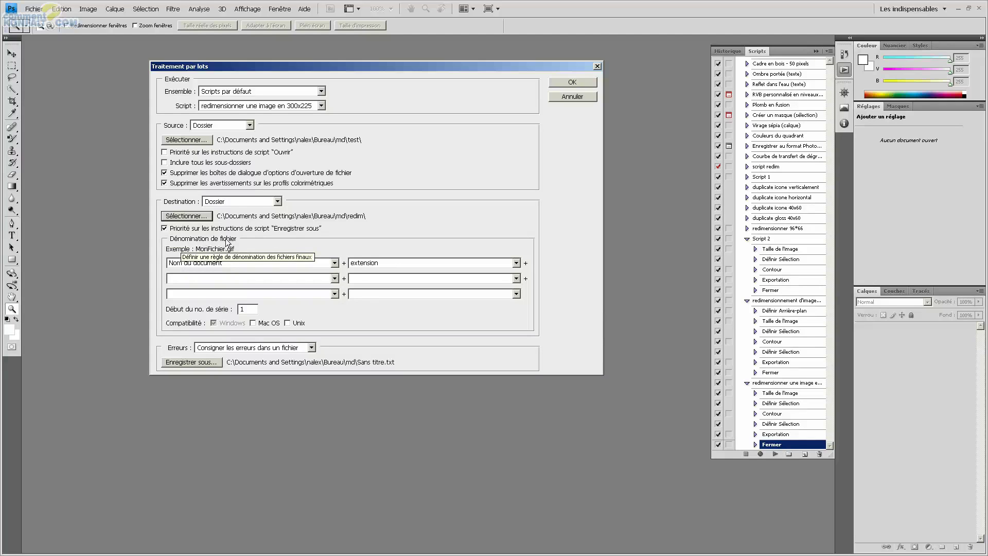
Name outputs as document name + '-redim' + EXTENSION, then run the batch
{"action": "left_click", "coordinate": [234, 261]}
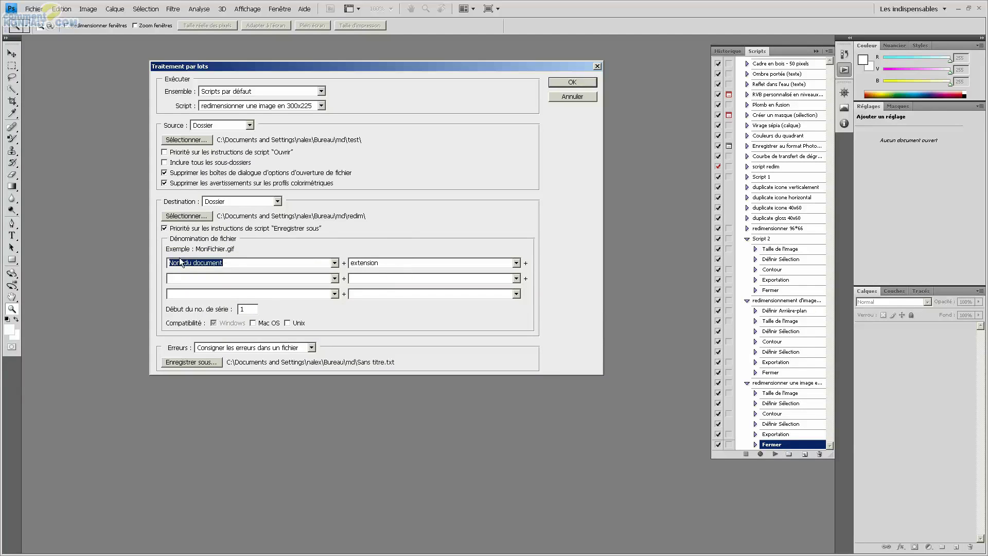
{"action": "left_click", "coordinate": [386, 261]}
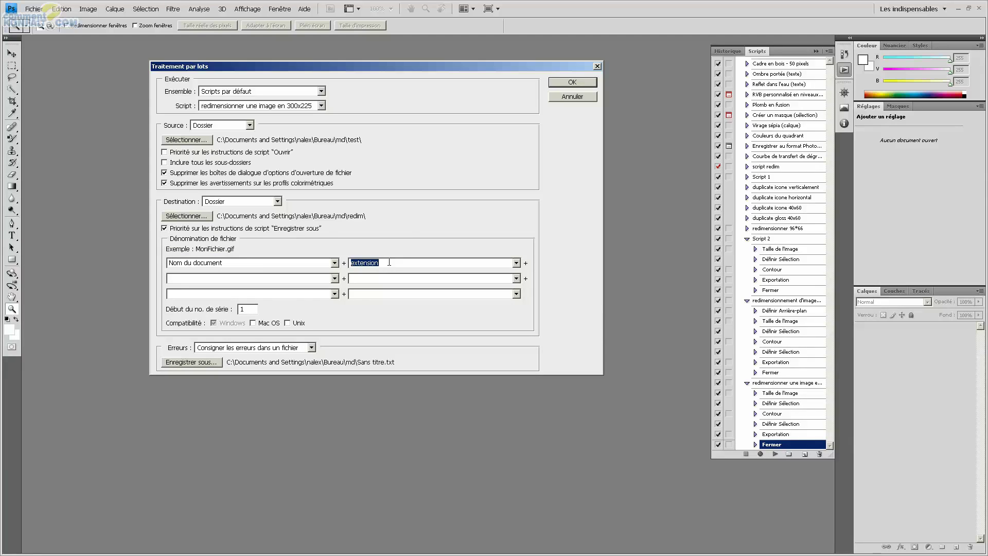
{"action": "type", "text": "-redim"}
{"action": "left_click", "coordinate": [334, 278]}
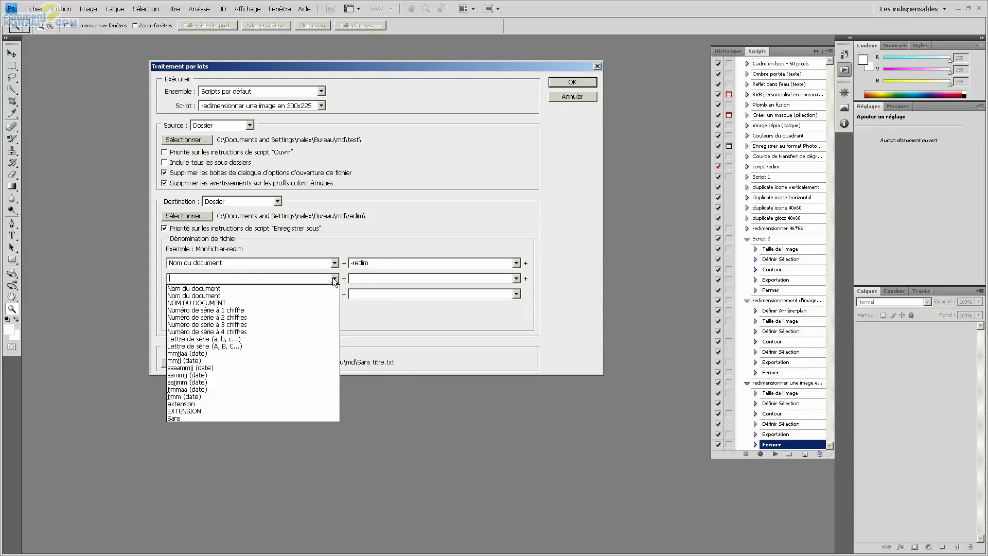
{"action": "left_click", "coordinate": [236, 410]}
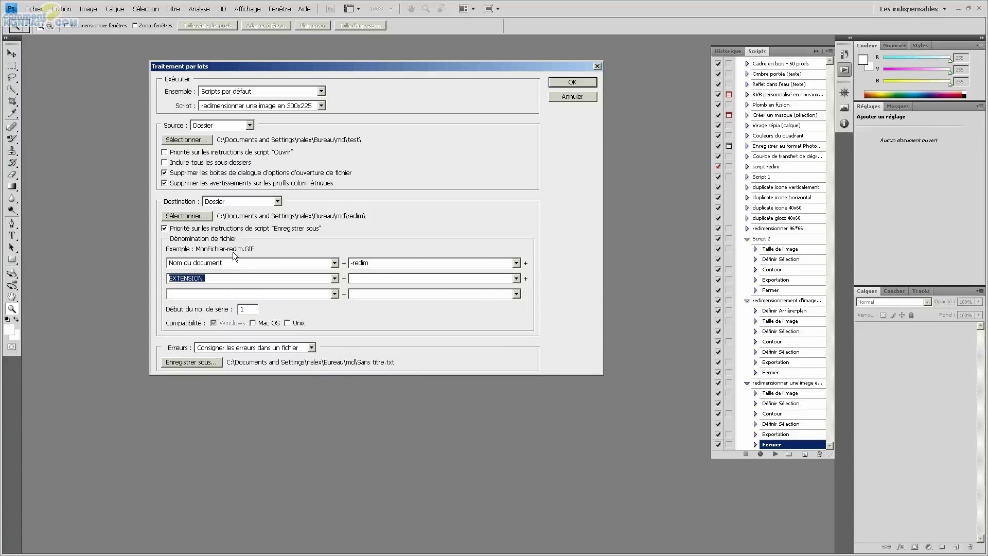
{"action": "key", "text": "Tab"}
{"action": "left_click", "coordinate": [569, 79]}
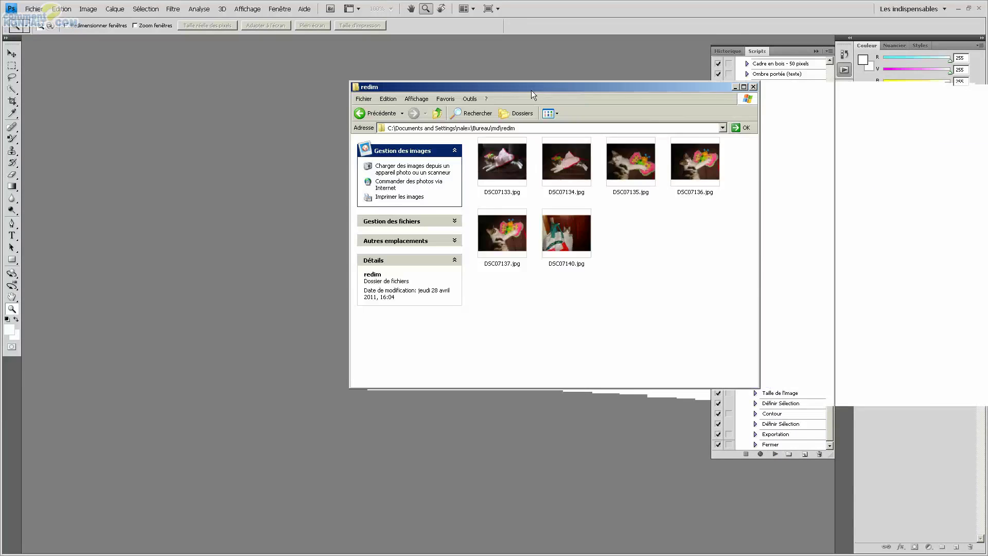
In the redim folder, confirm DSC07133.jpg is 300 × 225 and drag it into Photoshop
{"action": "left_click_drag", "start_coordinate": [532, 89], "coordinate": [357, 85]}
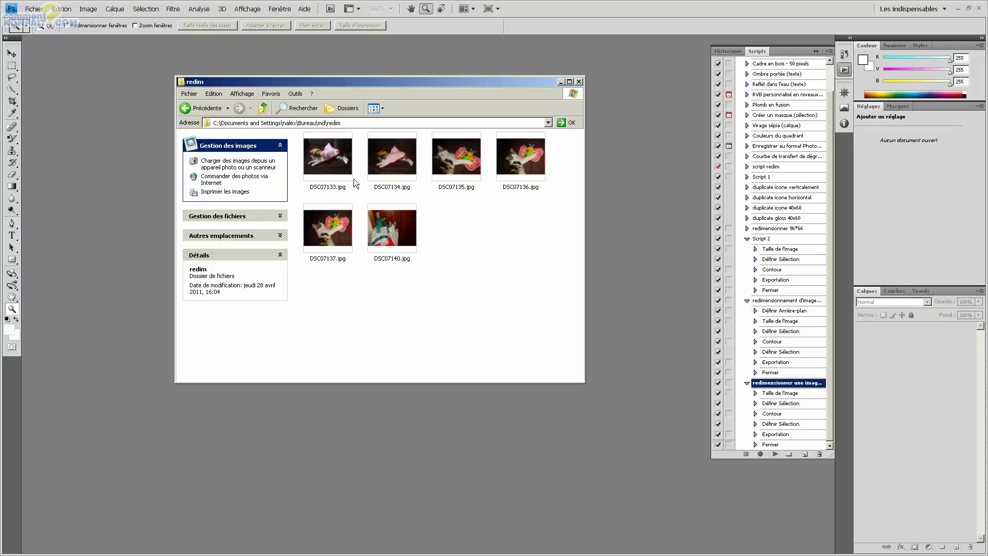
{"action": "left_click", "coordinate": [344, 167]}
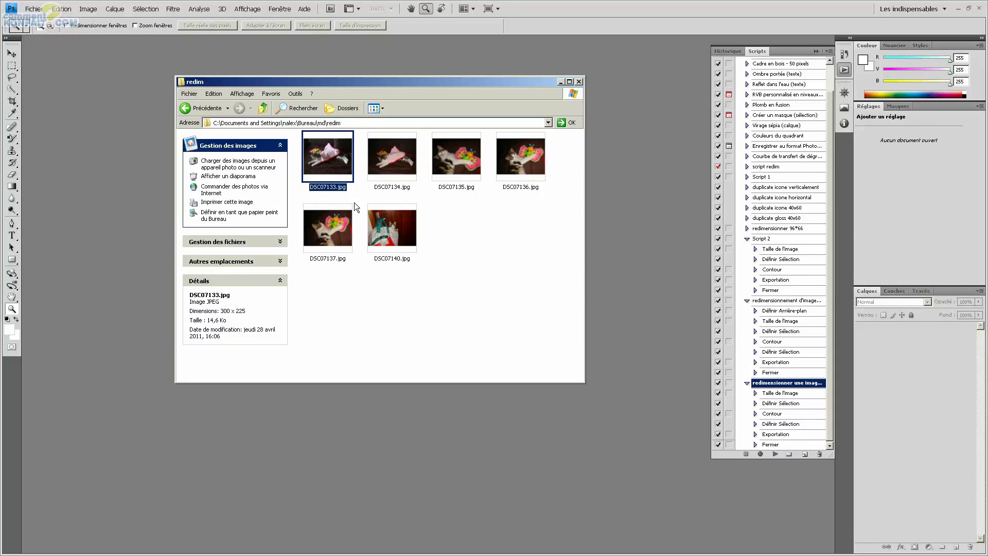
{"action": "left_click", "coordinate": [382, 181]}
{"action": "left_click_drag", "start_coordinate": [351, 156], "coordinate": [649, 200]}
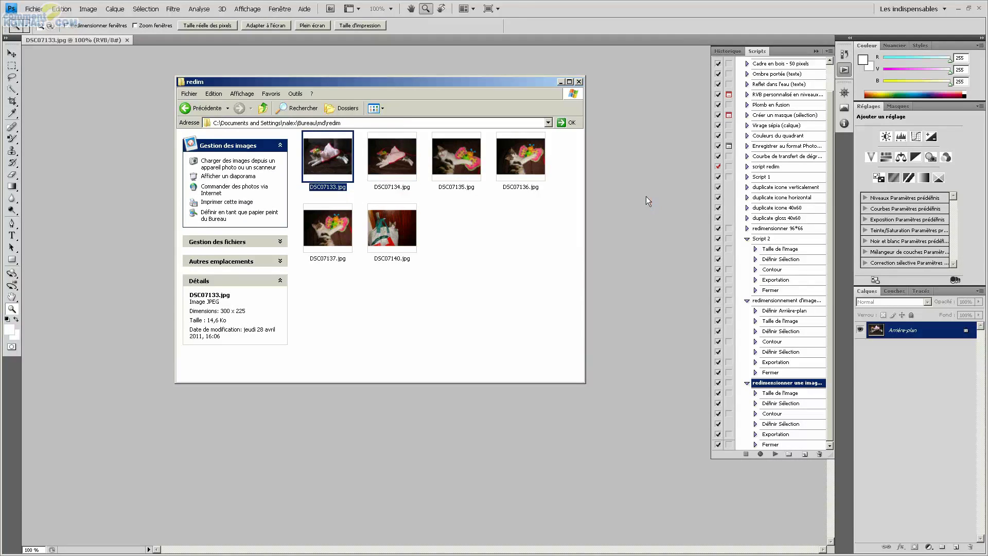
Bring the opened DSC07133.jpg forward in Photoshop to view its white border
{"action": "left_click", "coordinate": [601, 212]}
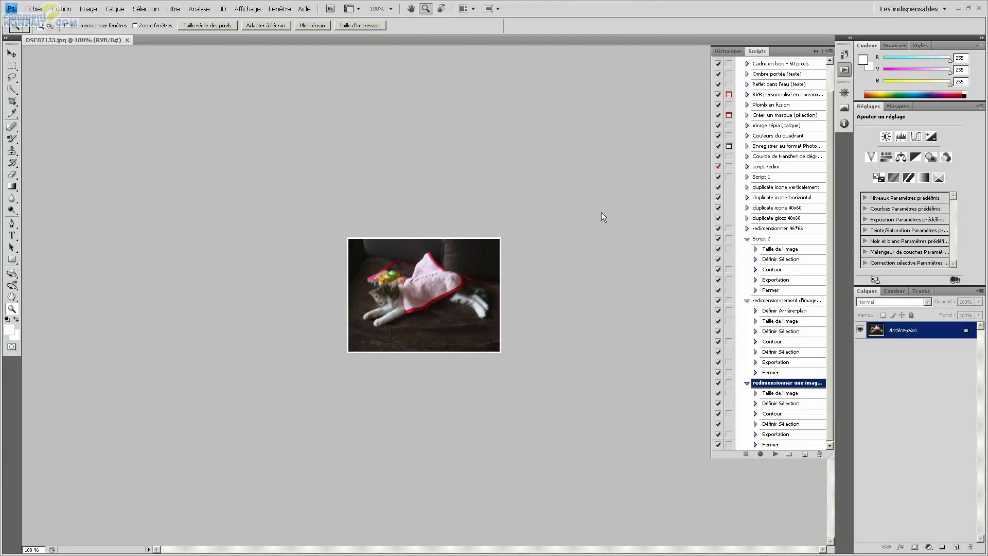